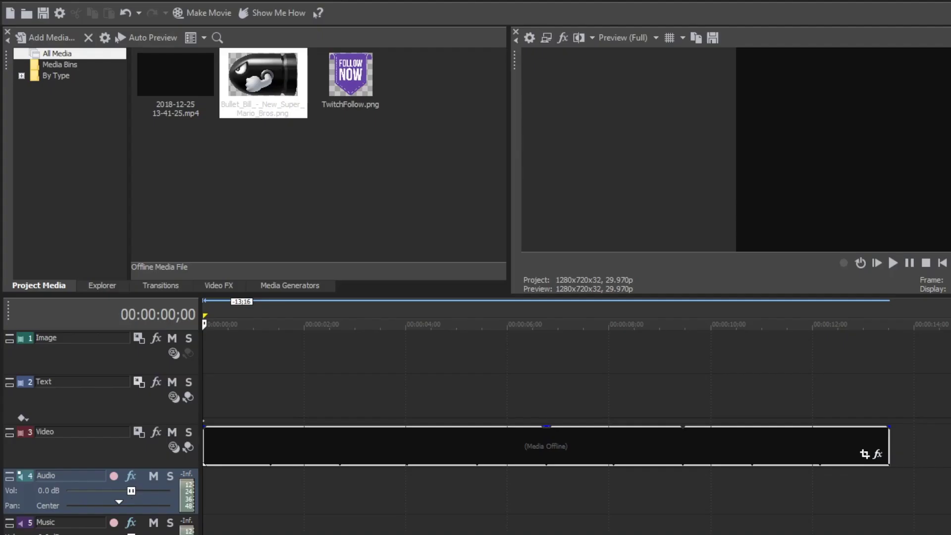
Step: Add the Bullet Bill PNG to the Image track as a 5-second clip and delete the empty Text track
left_click(250, 94)
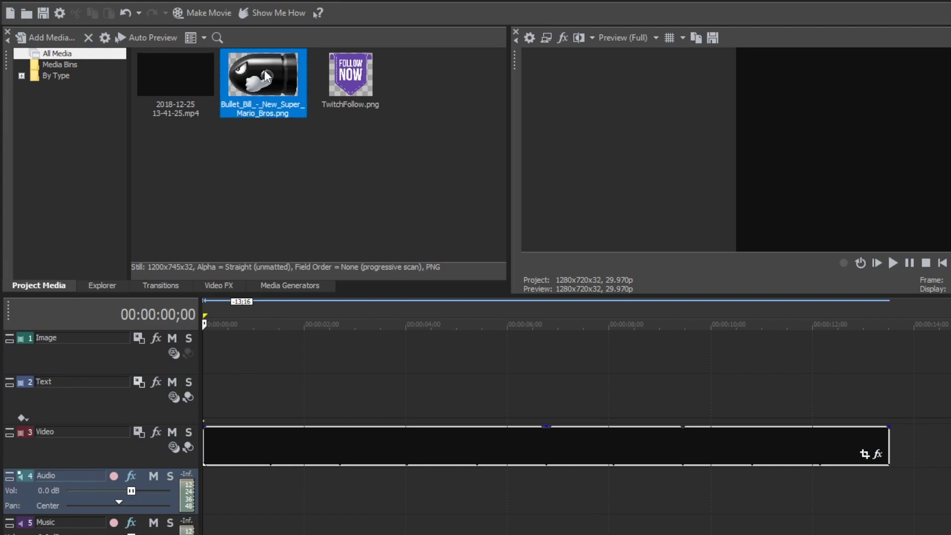
left_click_drag(308, 270, 342, 342)
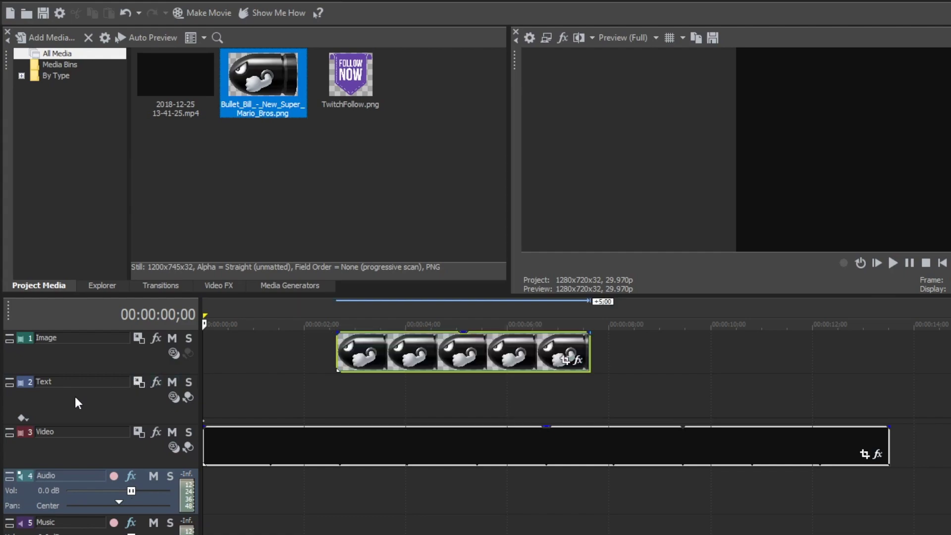
left_click(75, 397)
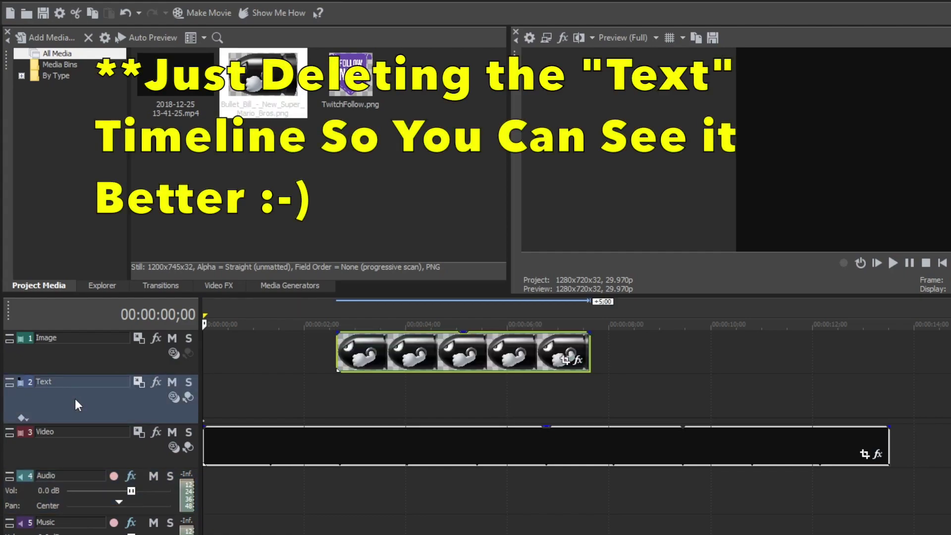
key("Delete")
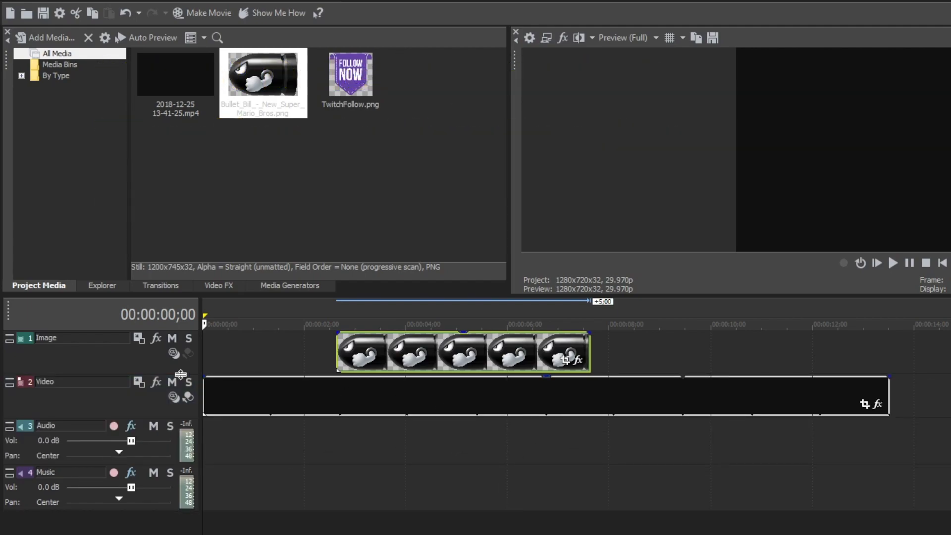
Step: Open the Video Event FX Pan/Crop window for the Bullet Bill clip on the Image track
left_click(437, 358)
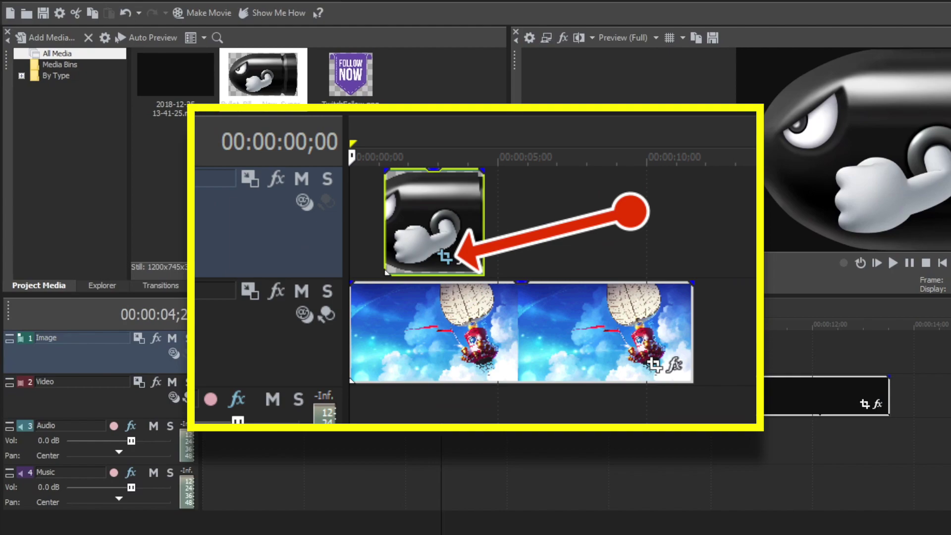
key("Escape")
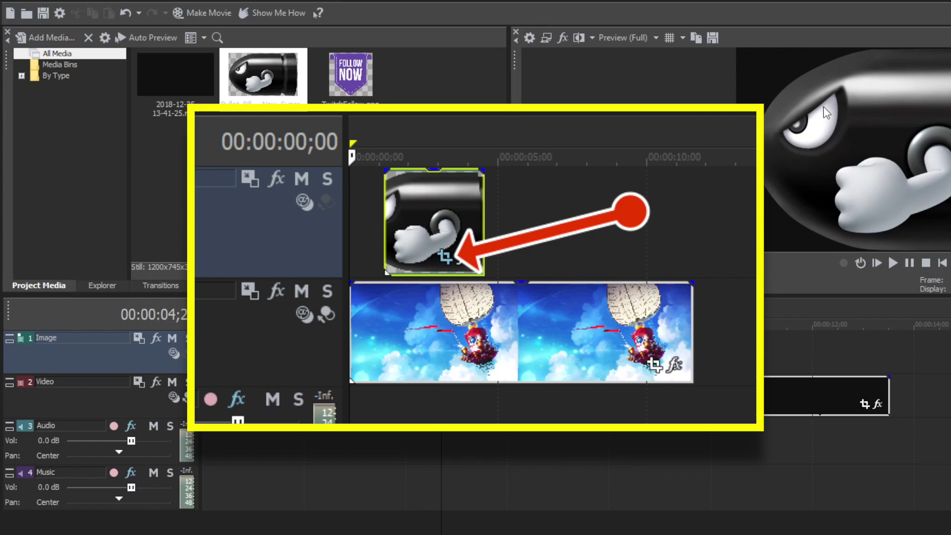
left_click(581, 360)
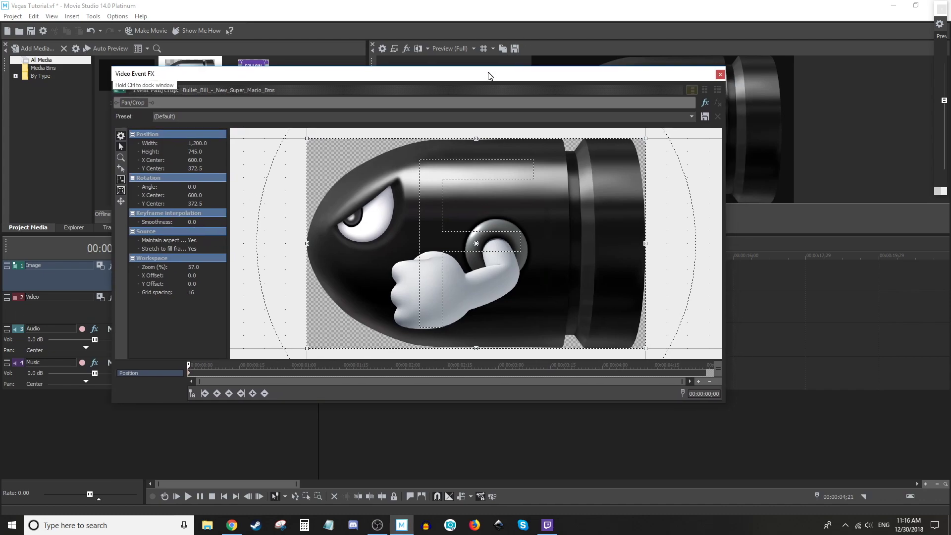
Step: Nudge the Bullet Bill crop frame up-left so it centres at 595.8, 334.6, keeping 1,200 × 745
left_click_drag(509, 95, 490, 73)
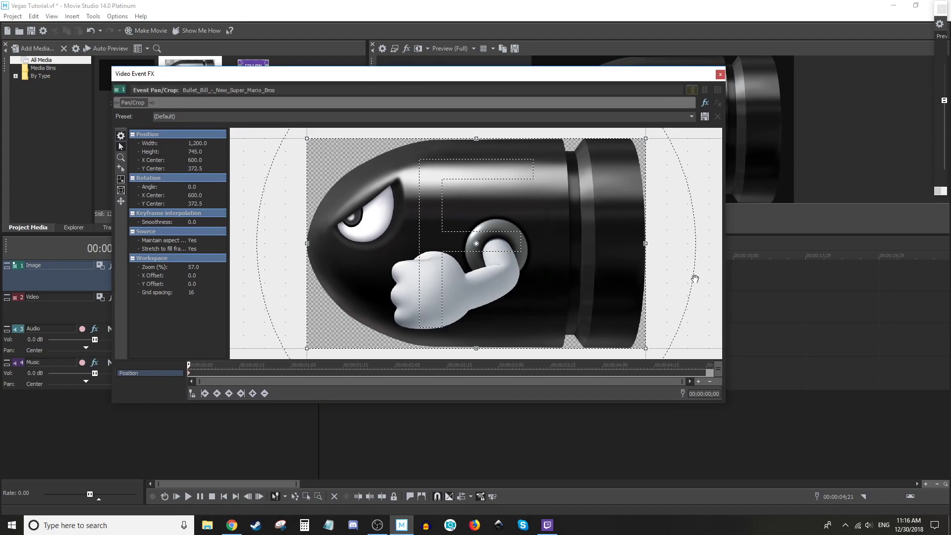
scroll(694, 276, "down", 2)
scroll(695, 279, "down", 6)
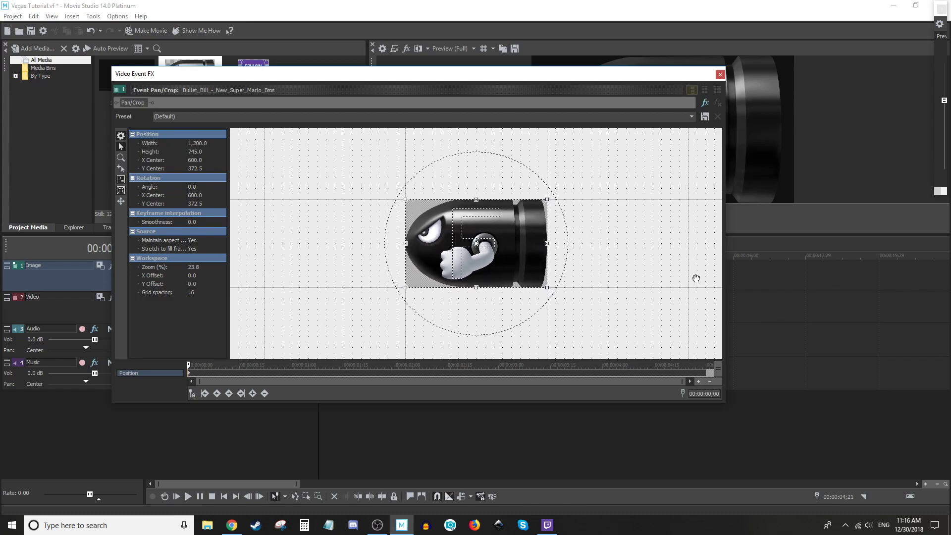
left_click_drag(549, 79, 572, 193)
mouse_move(533, 341)
left_mouse_down()
mouse_move(511, 344)
mouse_move(532, 337)
left_mouse_up()
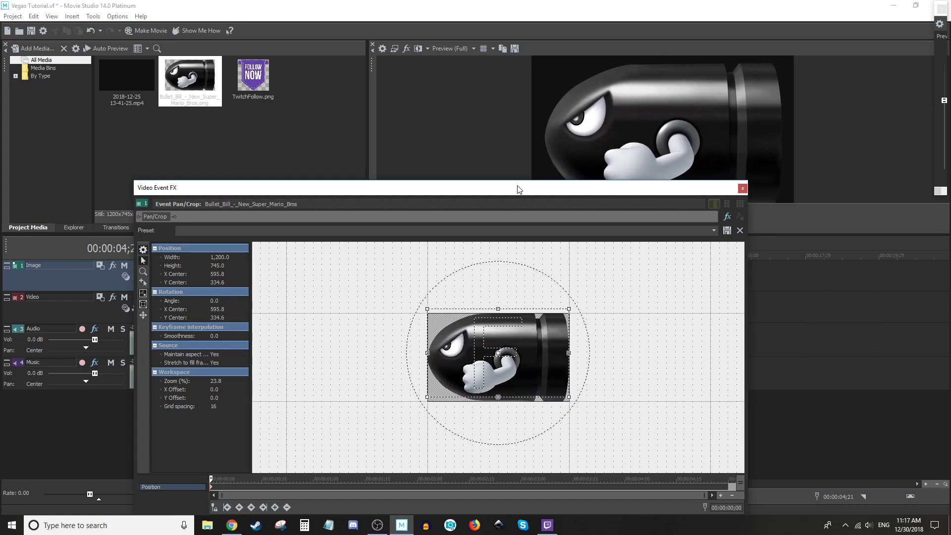
left_click_drag(514, 190, 673, 97)
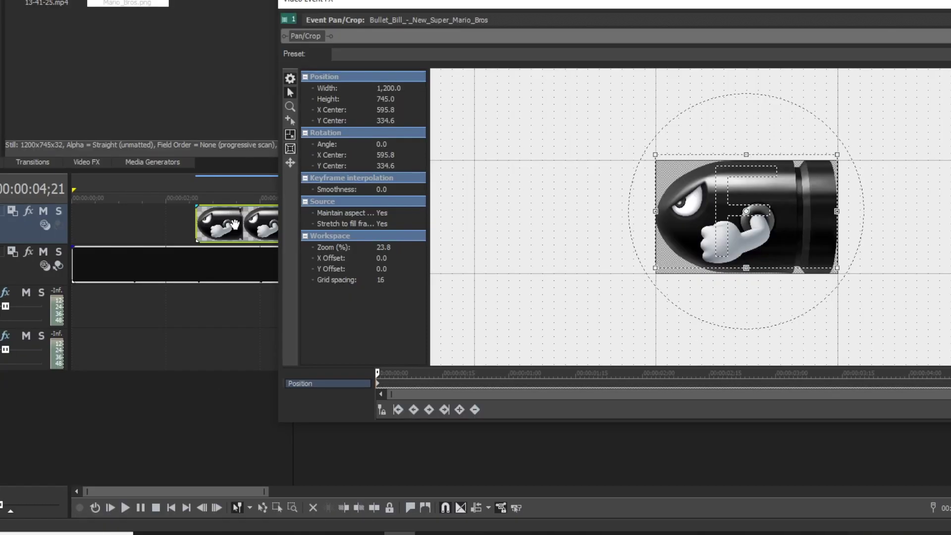
Step: Turn off Maintain aspect ratio in the Bullet Bill clip's properties so its crop frame can be enlarged freely
right_click(234, 224)
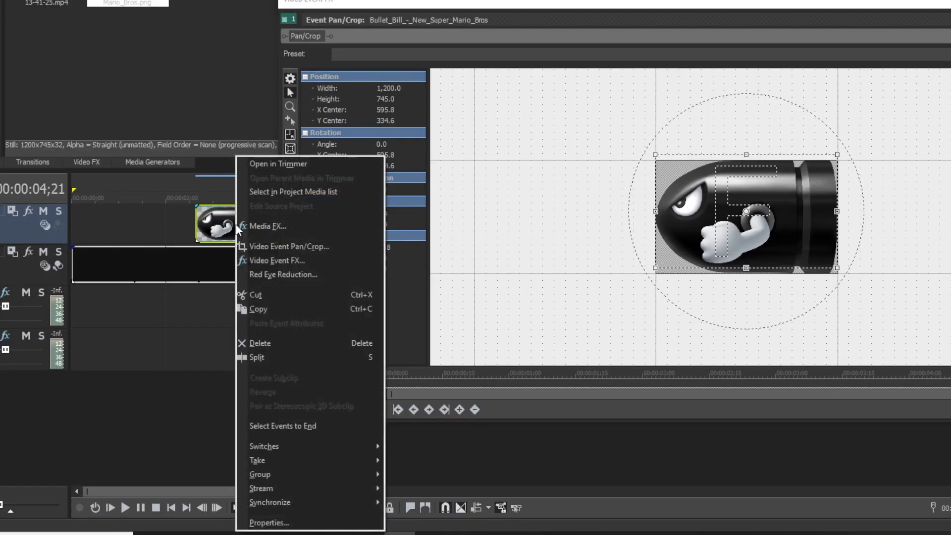
left_click(300, 522)
left_click(399, 77)
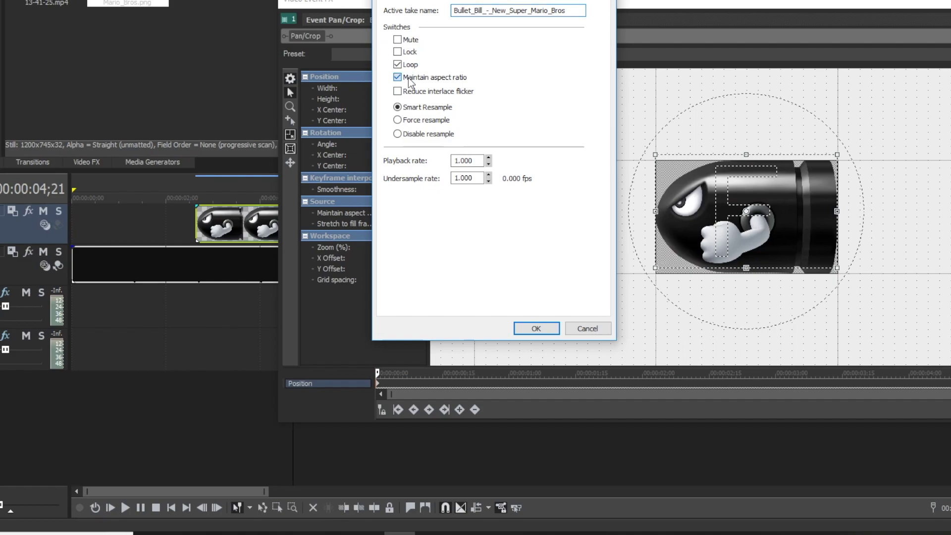
left_click(537, 329)
left_click_drag(891, 6, 755, 174)
left_click_drag(631, 382, 707, 329)
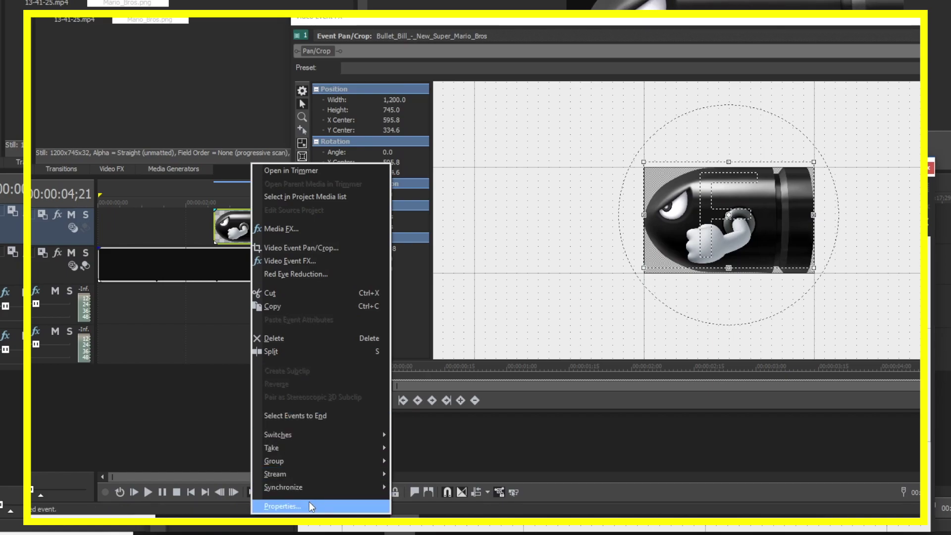
left_click(307, 504)
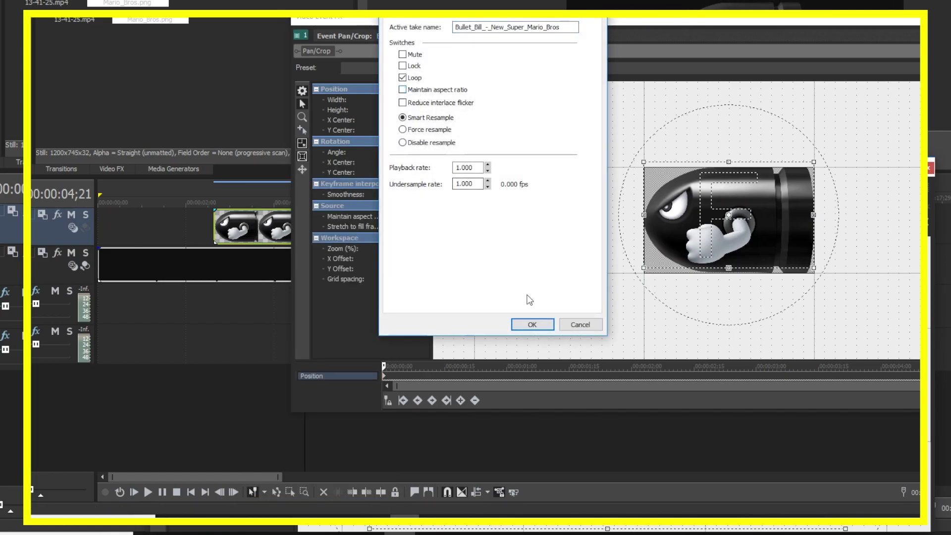
left_click(532, 325)
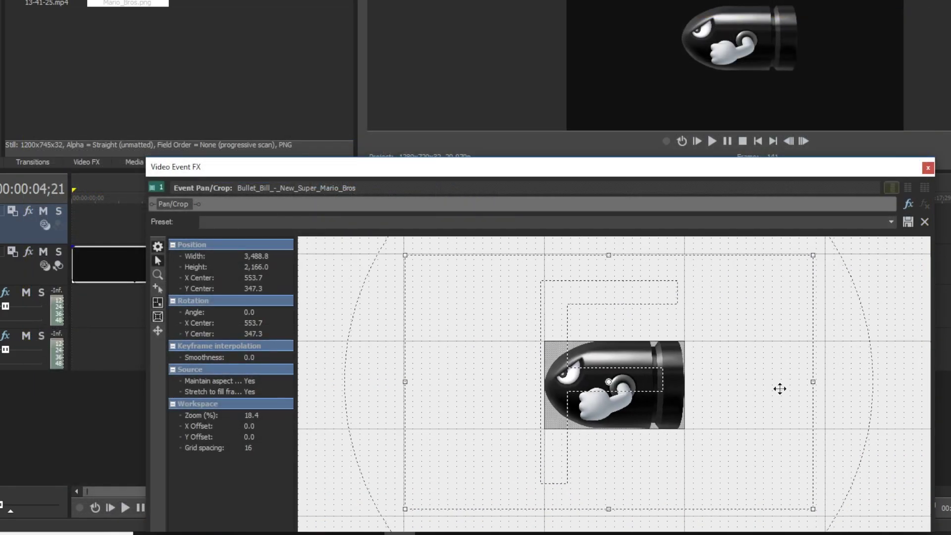
scroll(779, 389, "down", 5)
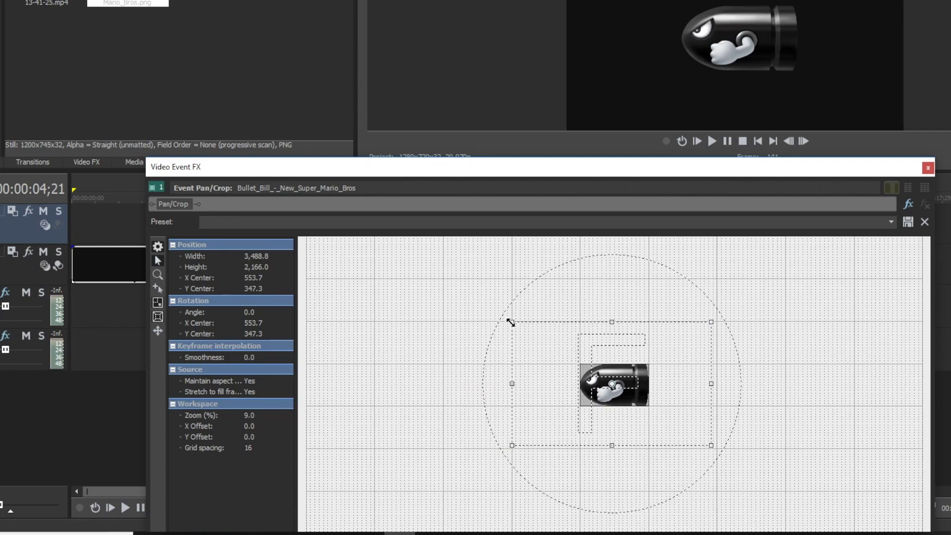
Step: Enlarge the crop frame to 4,447.7 × 2,761.3 and shift it to centre -1,845.6, -630.8
left_click_drag(510, 321, 484, 304)
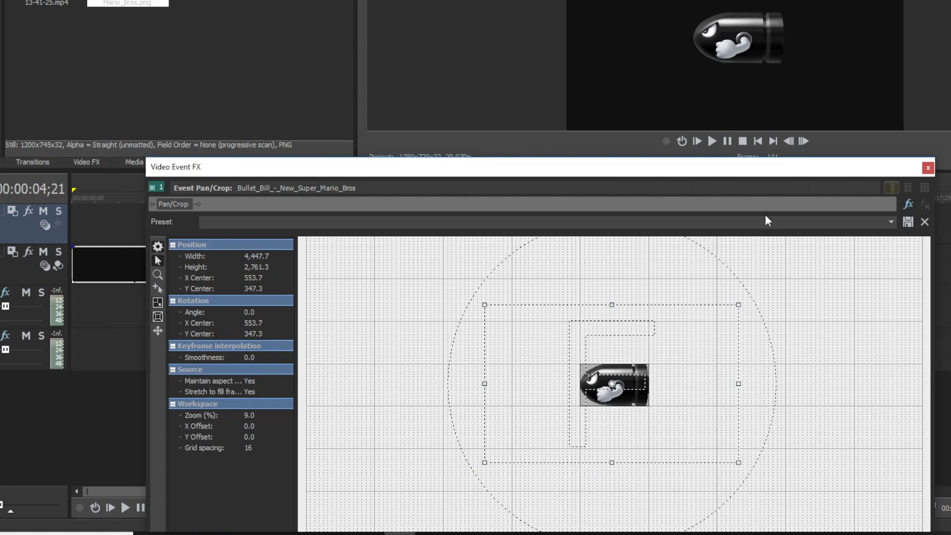
scroll(829, 332, "down", 3)
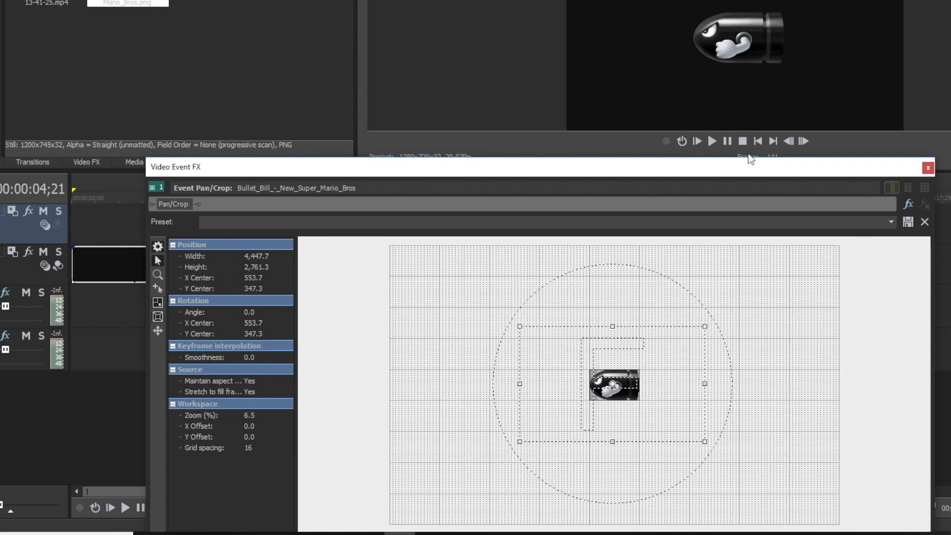
left_click_drag(612, 166, 523, 114)
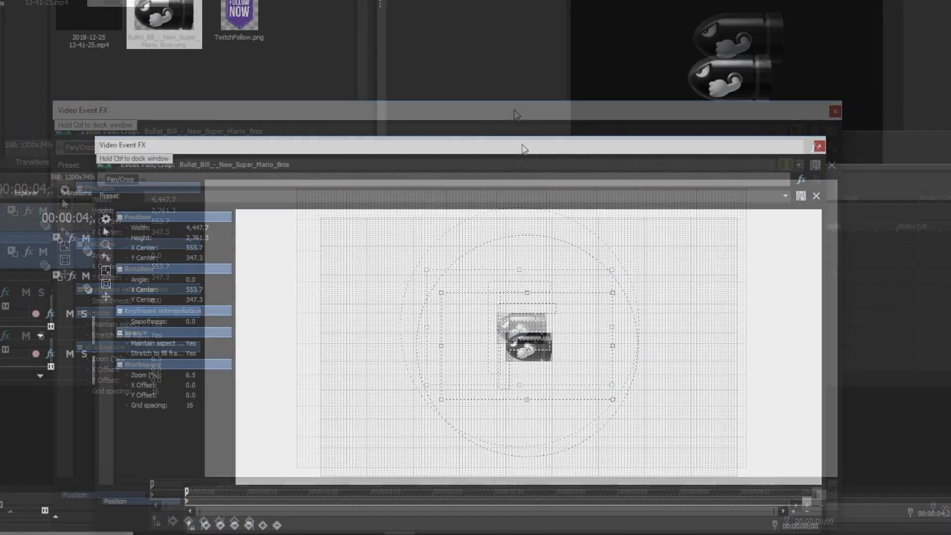
left_click_drag(567, 343, 474, 305)
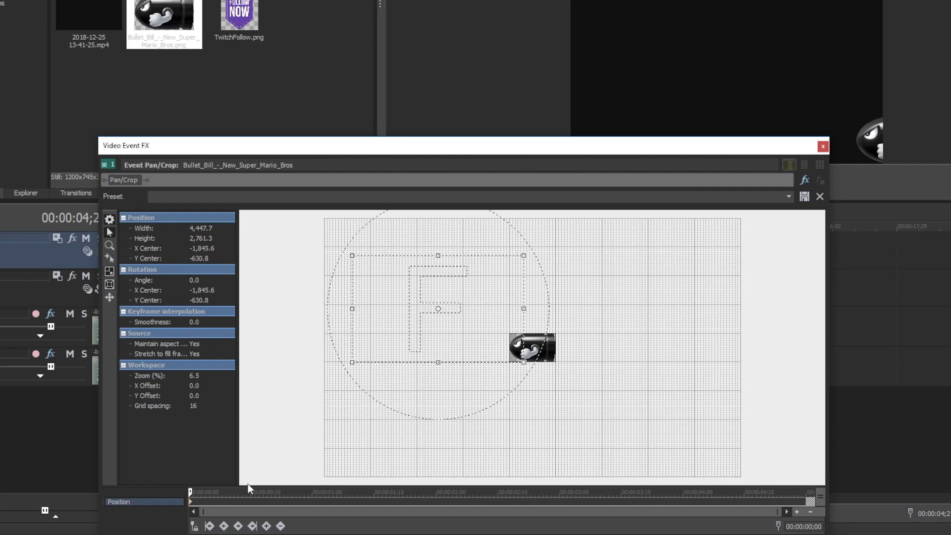
Step: Set Bullet Bill position keyframes at the start, 0;21 and 1;10 in Pan/Crop
left_click(266, 526)
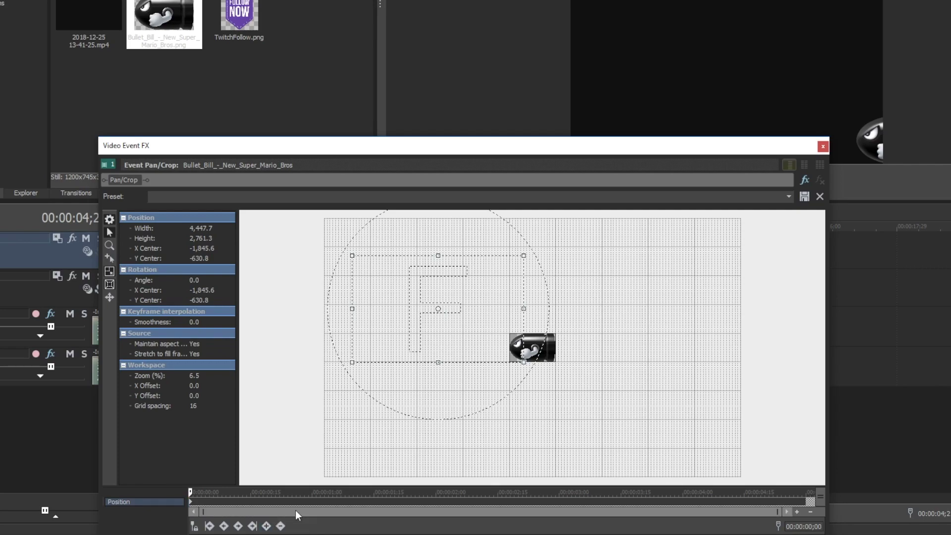
left_click_drag(416, 325, 460, 352)
left_click_drag(191, 491, 276, 491)
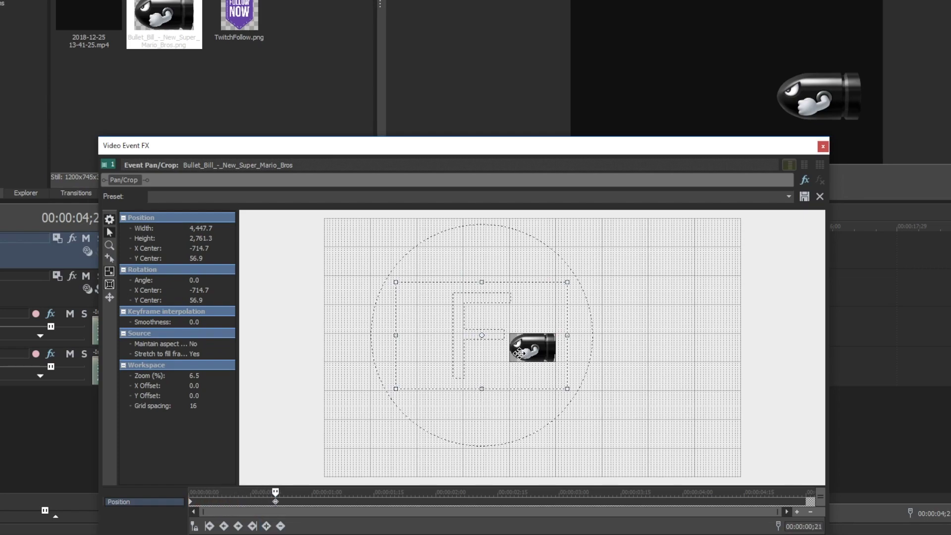
left_click_drag(502, 345, 529, 369)
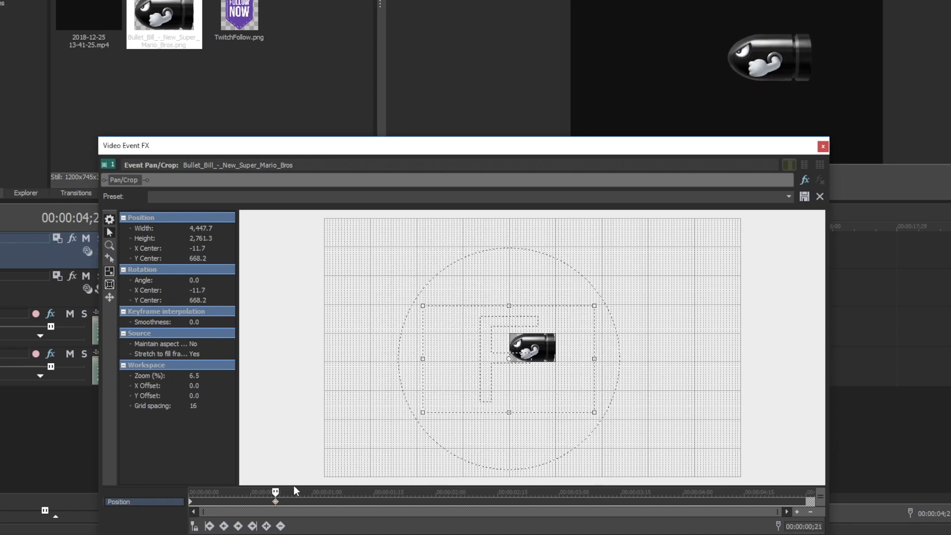
left_click_drag(277, 490, 353, 492)
left_click(267, 527)
left_click_drag(515, 355, 483, 370)
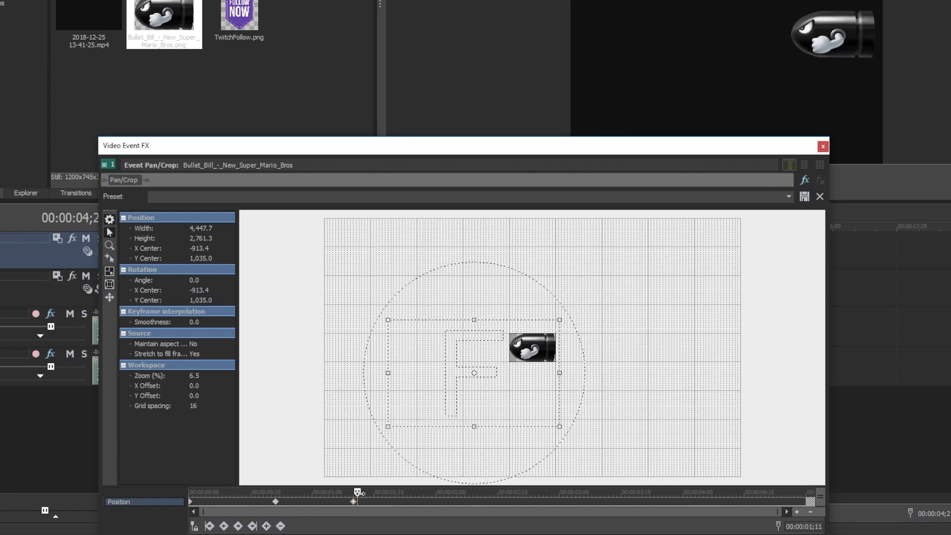
Step: Add further position keyframes at 1;26, 2;22, 3;17 and 3;29, ending at 3,350.4, -539.1
left_click_drag(359, 492, 418, 492)
left_click(267, 526)
left_click_drag(418, 491, 526, 492)
left_click_drag(488, 363, 570, 363)
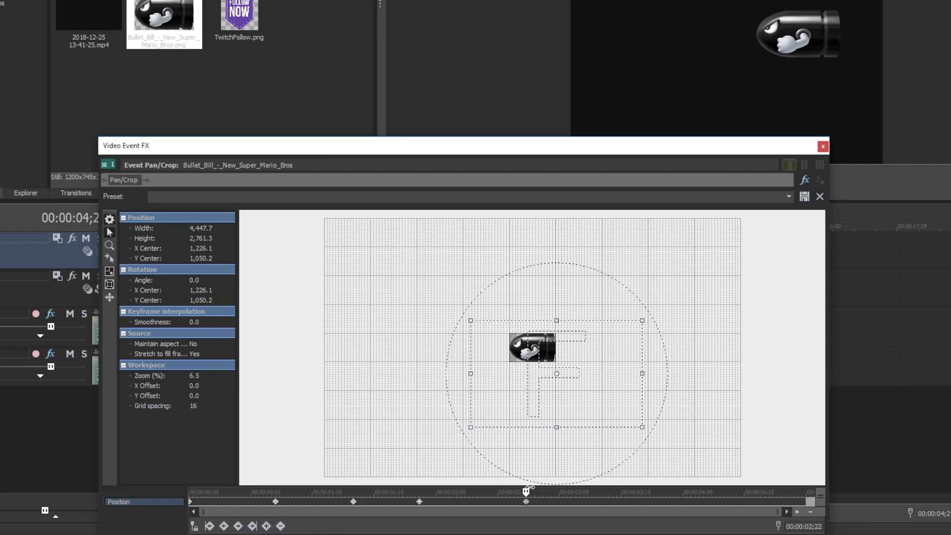
left_click_drag(526, 491, 629, 492)
left_click_drag(543, 388, 580, 357)
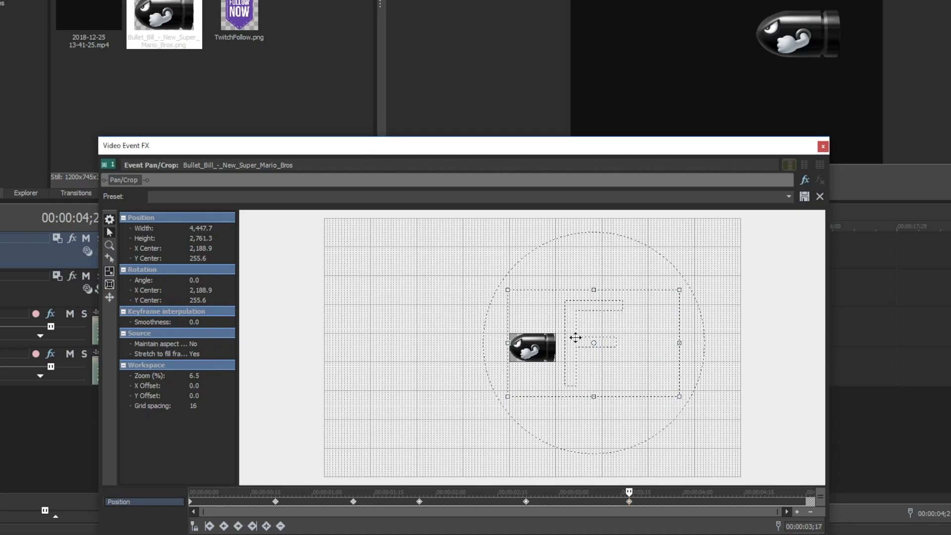
left_click_drag(629, 492, 677, 491)
left_click_drag(605, 353, 647, 335)
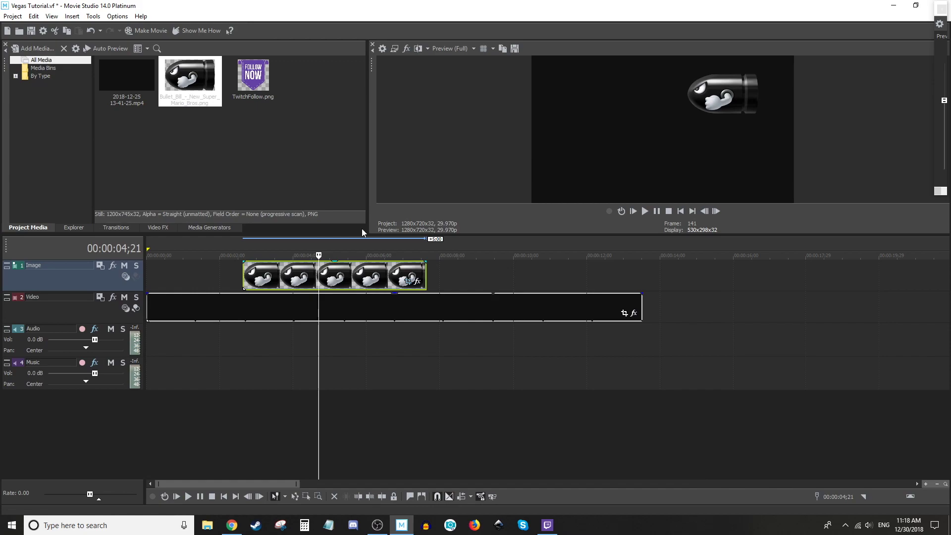
left_click(230, 254)
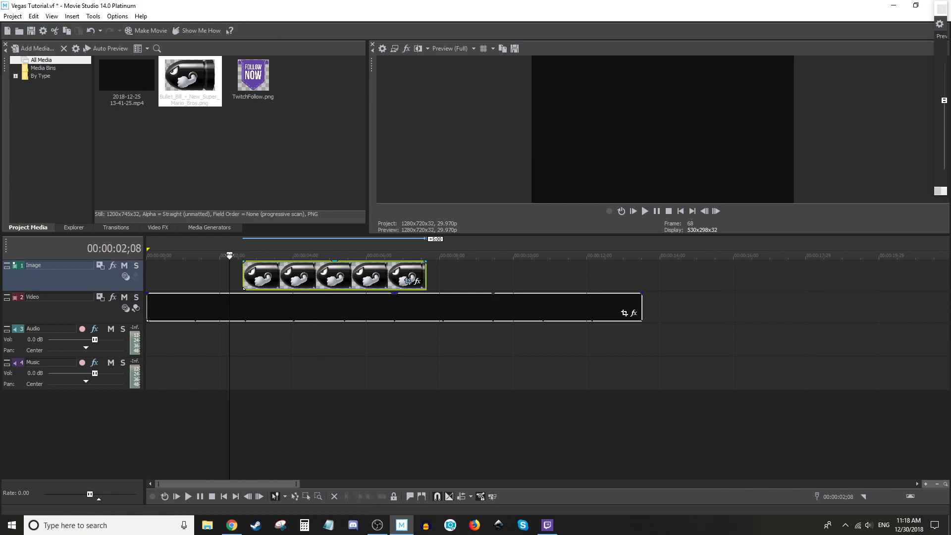
key("space")
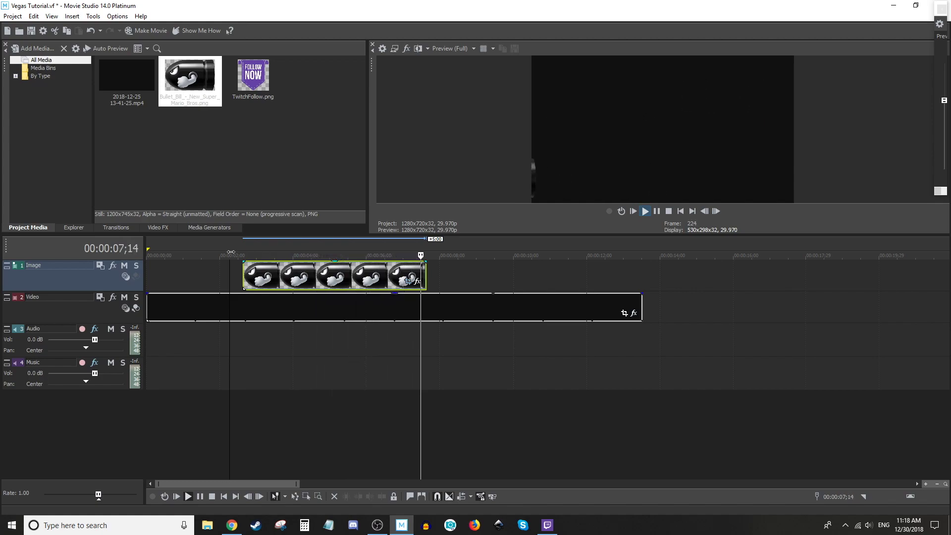
key("space")
left_click(323, 272)
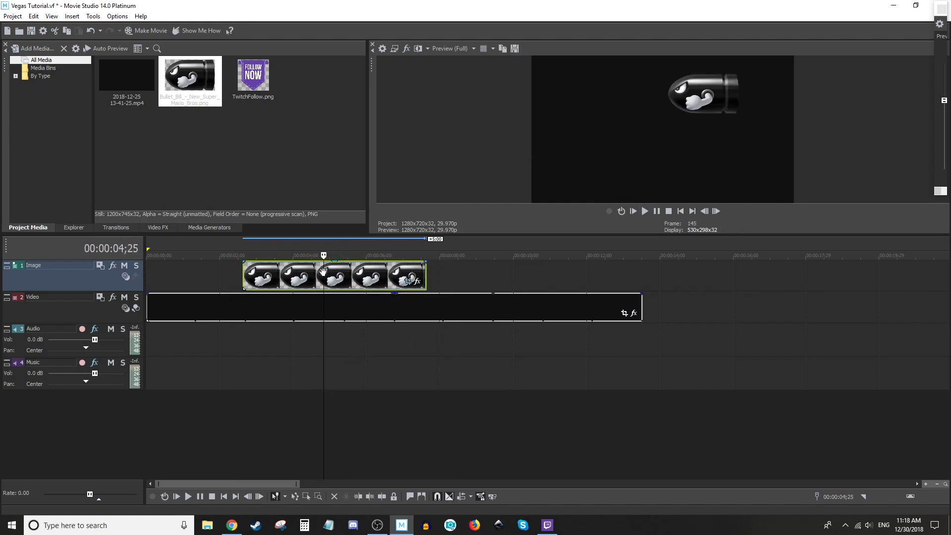
Step: Time-stretch the Bullet Bill clip shorter to speed it up, move it near the project start, and preview it
left_click_drag(92, 291, 92, 334)
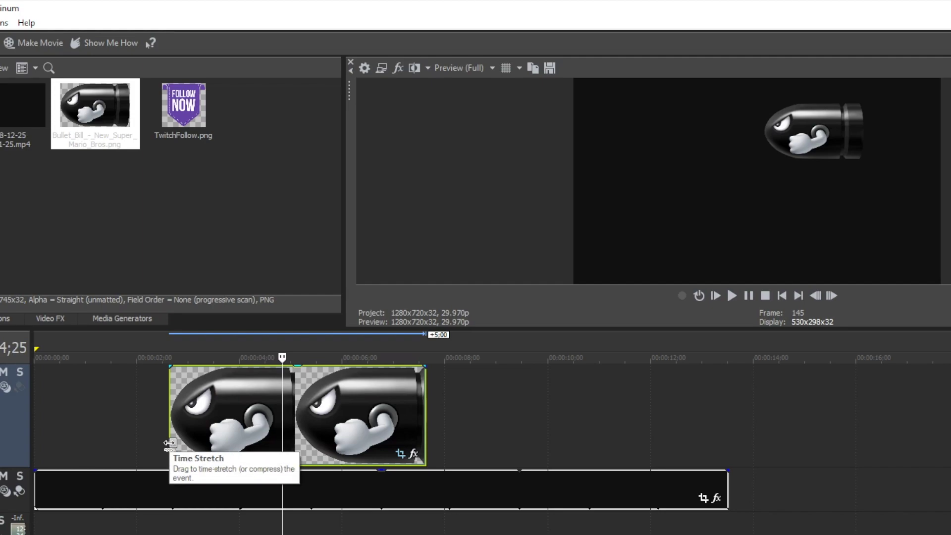
mouse_move(170, 443)
left_mouse_down()
mouse_move(314, 451)
mouse_move(330, 426)
left_mouse_up()
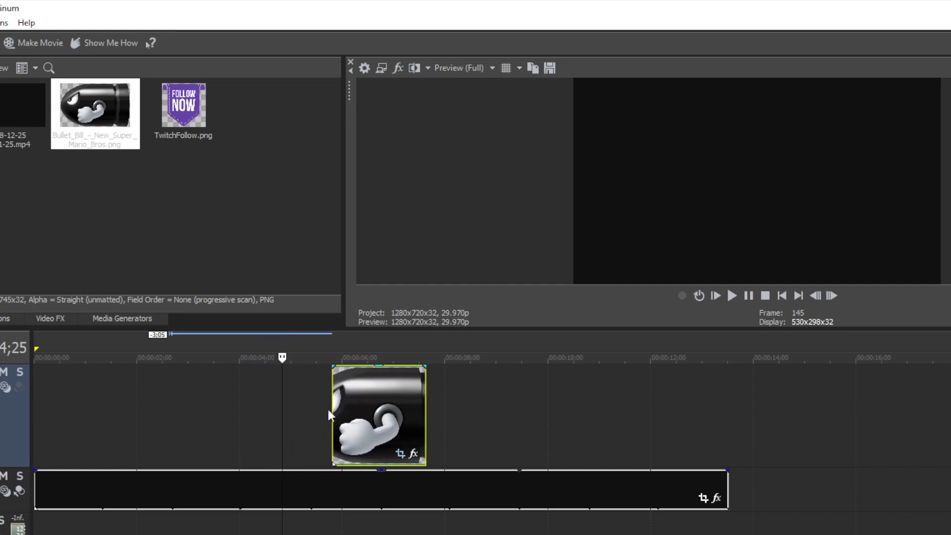
left_click(331, 357)
left_click_drag(371, 387, 134, 390)
left_click(82, 357)
key("space")
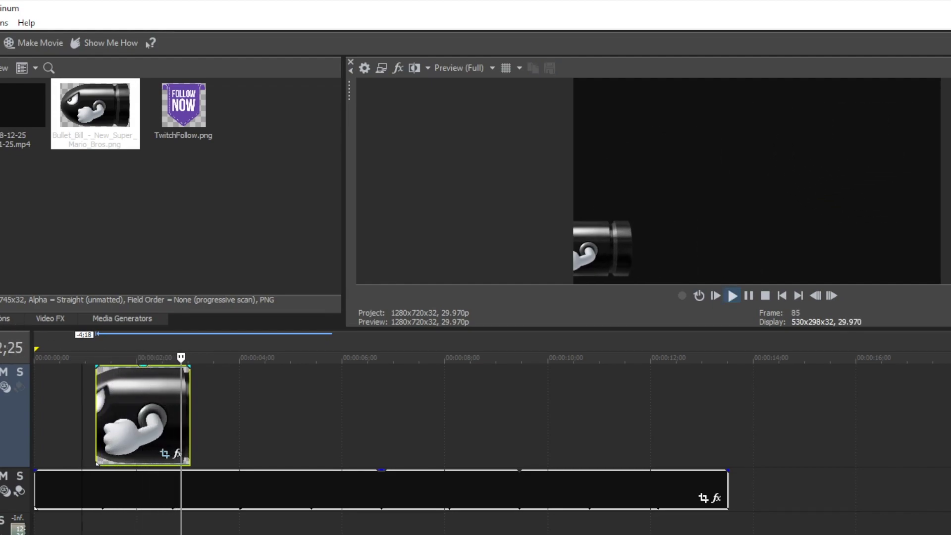
key("space")
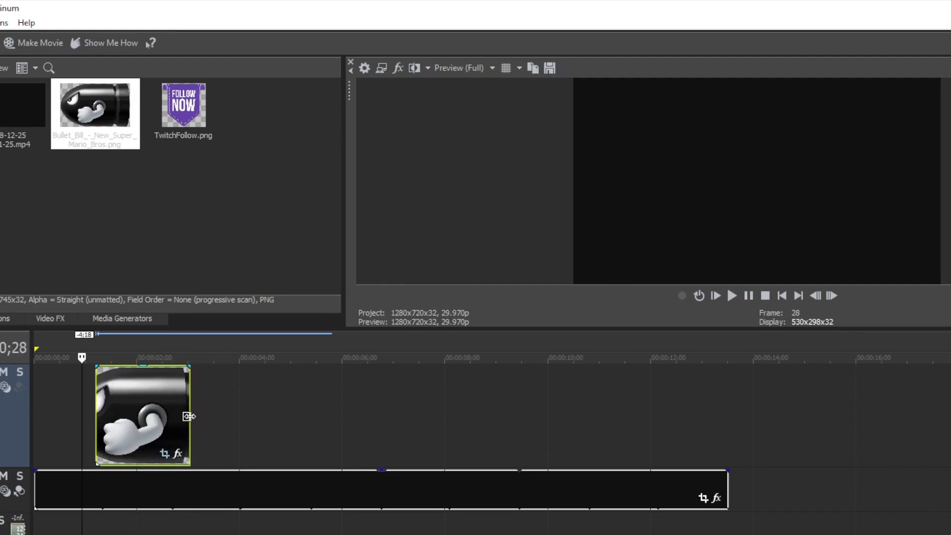
Step: Extend the clip's right edge so the animation loops four times, then play it back
left_click_drag(188, 416, 700, 486)
left_click_drag(81, 357, 91, 358)
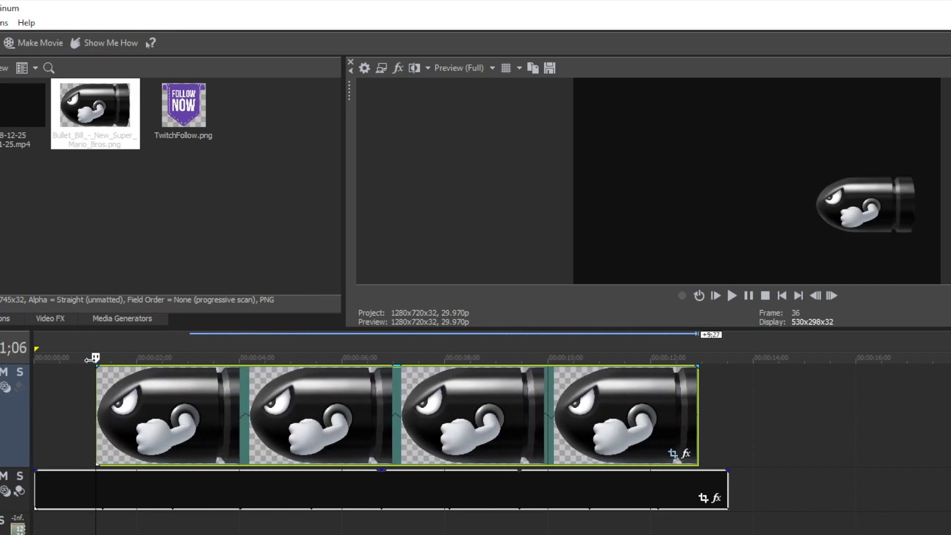
key("space")
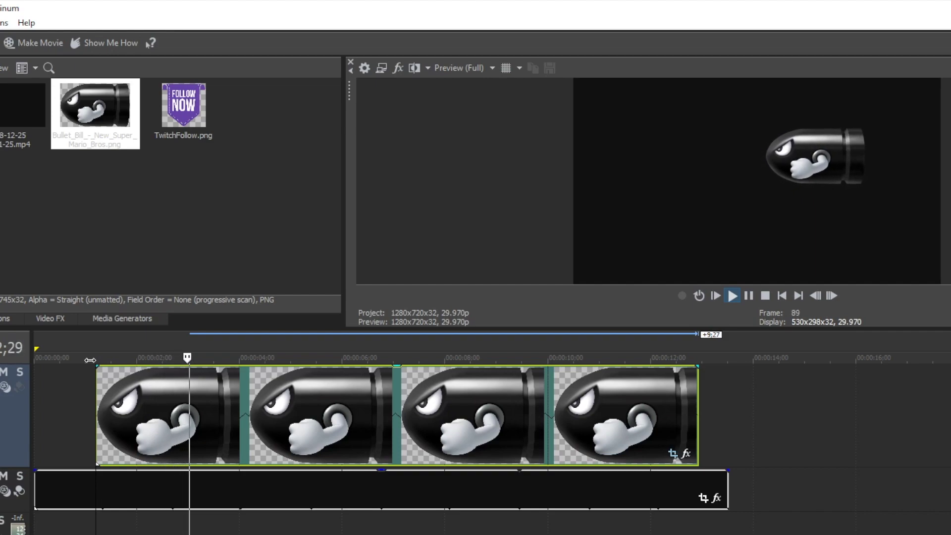